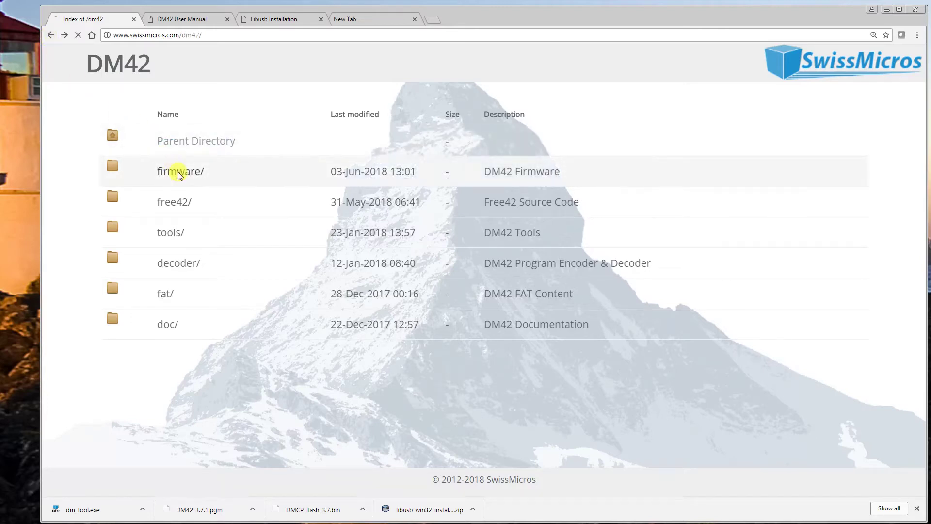
Download DM42_flash_3.5.bin from firmware/previous_versions, then open the manual's 'FW Update Using dm_tool' section
left_click(178, 173)
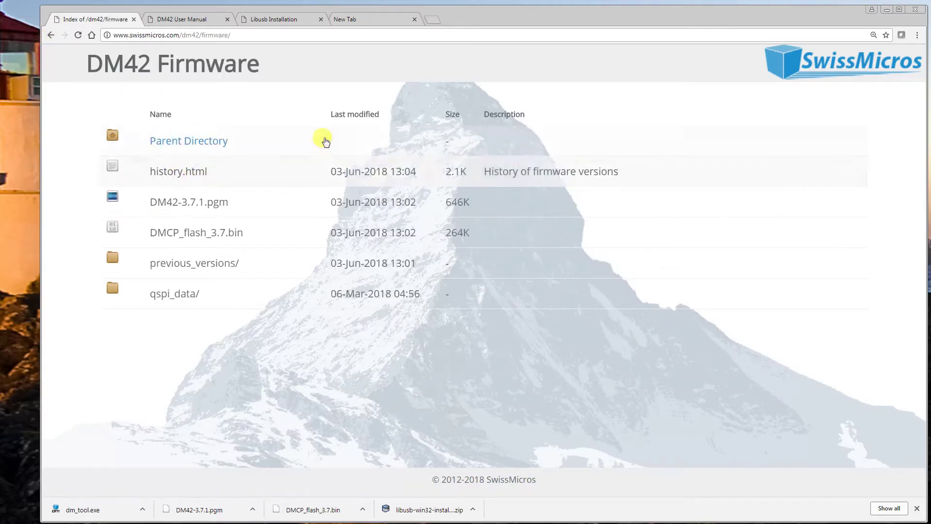
left_click(160, 269)
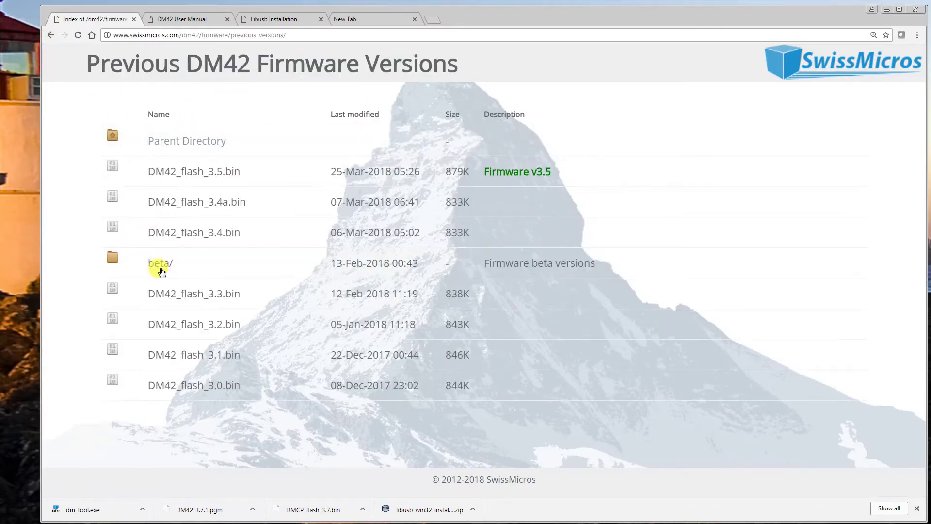
left_click(188, 173)
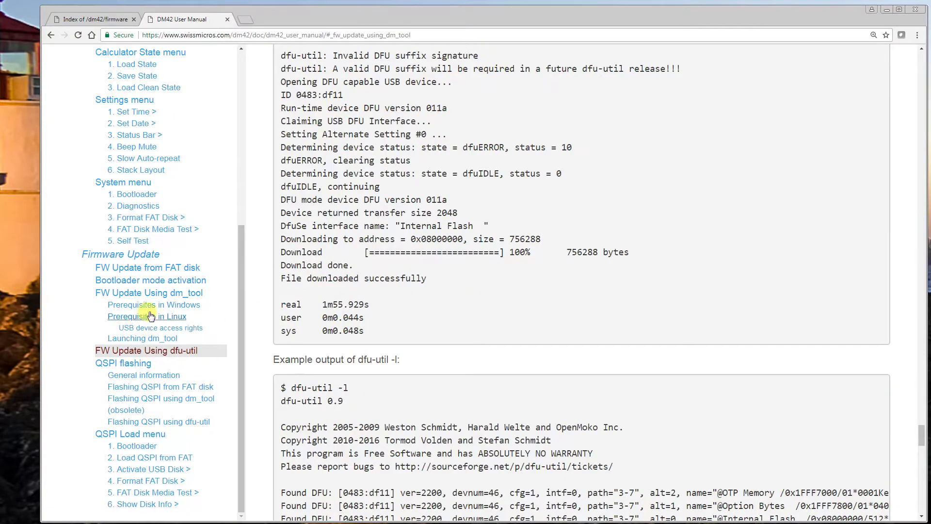
left_click(152, 293)
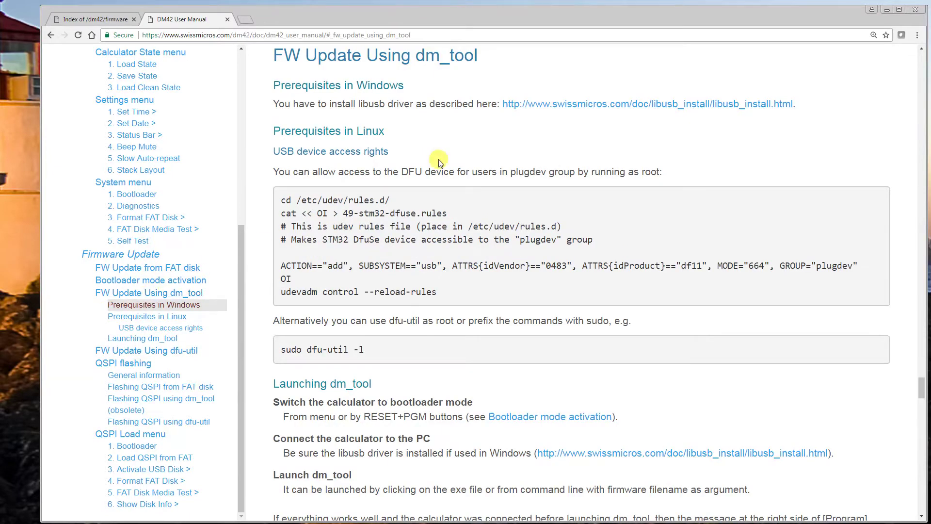
Open the libusb installation guide in a new tab and download libusb-win32-install-1.2.6.0.zip
middle_click(553, 107)
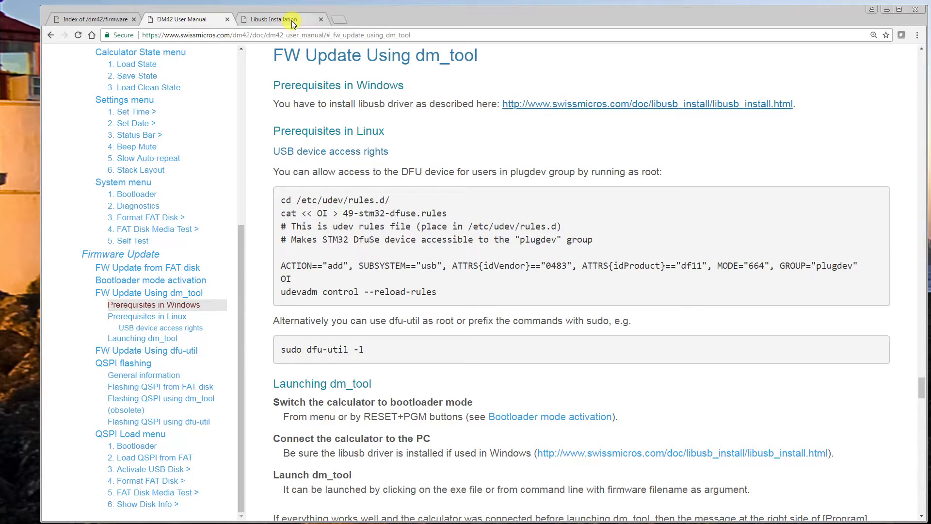
left_click(291, 21)
scroll(225, 154, "down", 2)
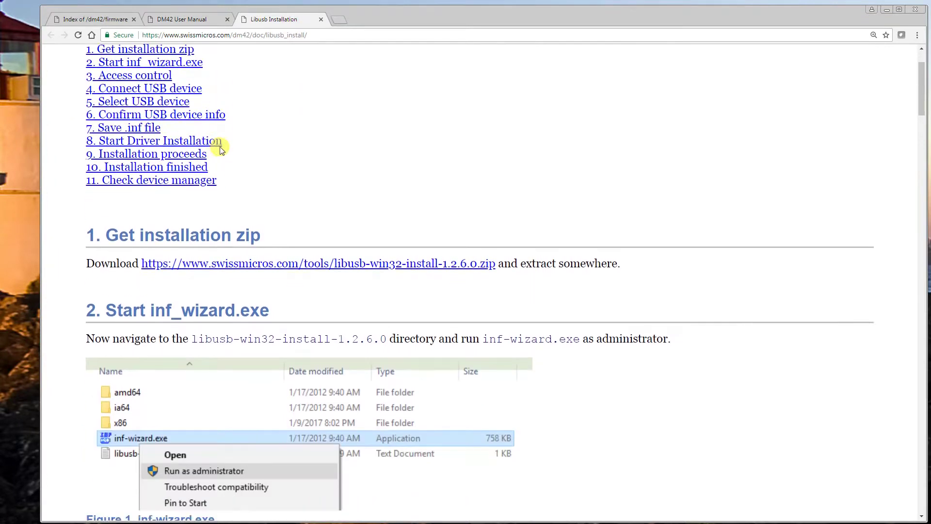
scroll(225, 153, "down", 1)
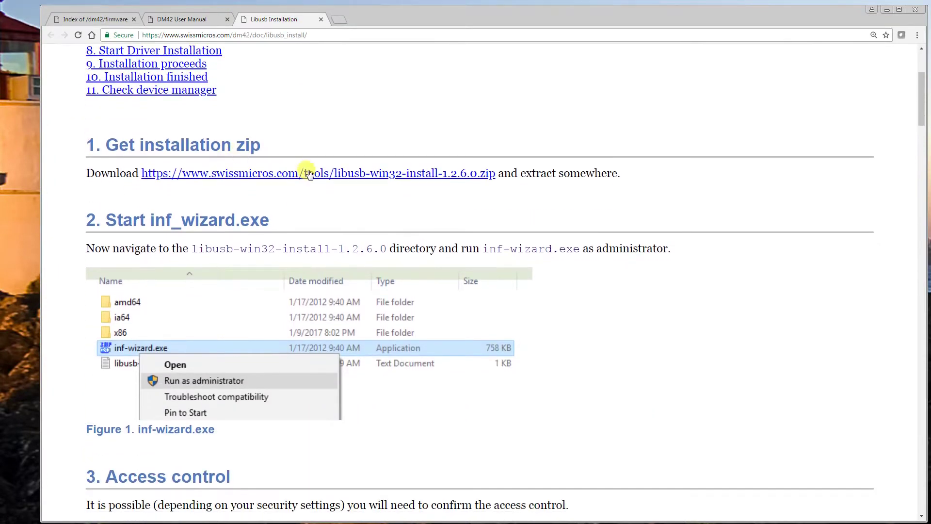
left_click(350, 176)
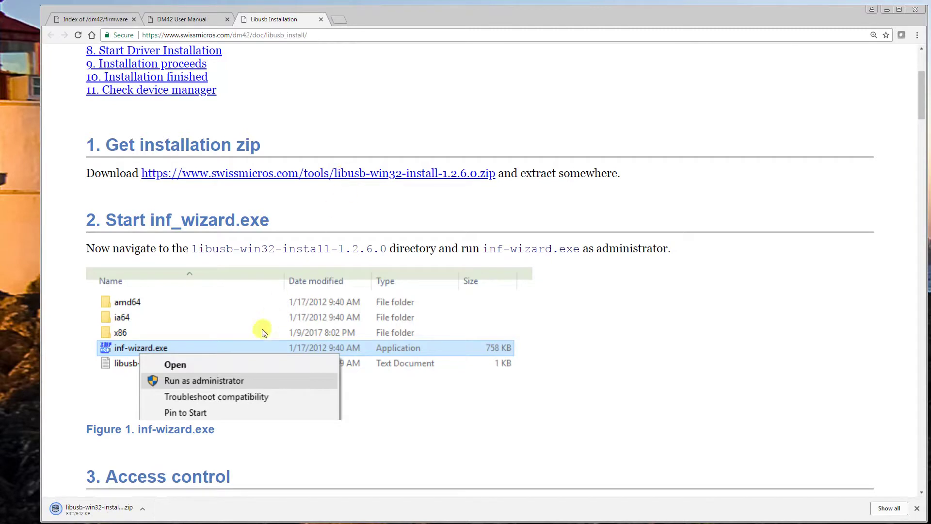
Extract libusb-win32-install-1.2.6.0.zip in Downloads with 7-Zip and open the extracted folder
left_click(109, 523)
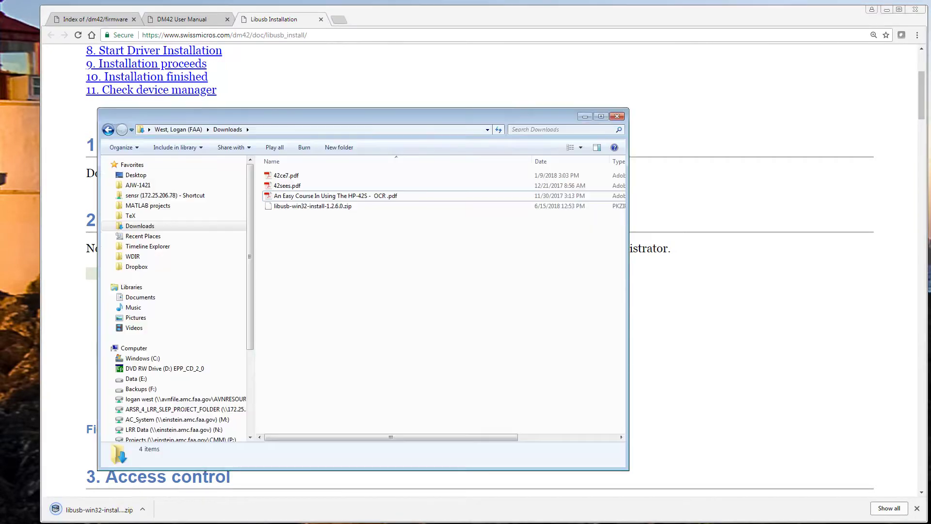
left_click(314, 207)
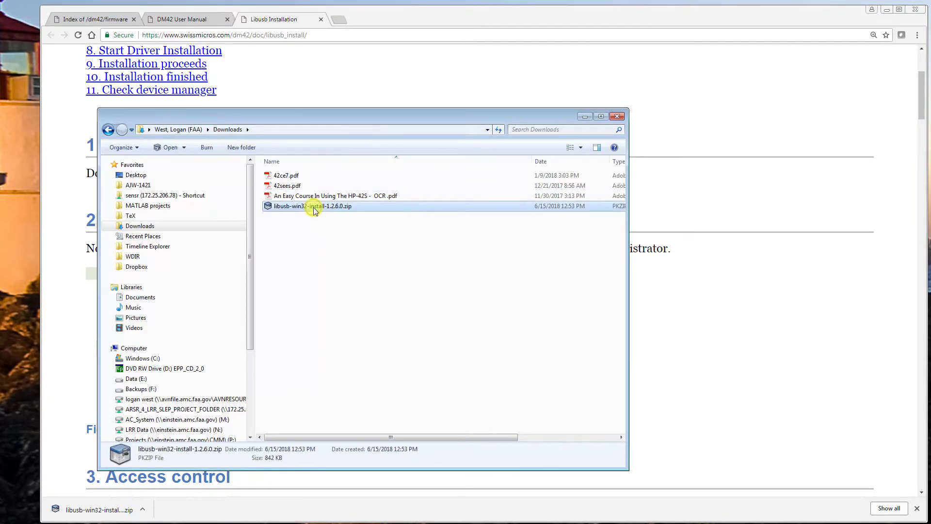
right_click(314, 206)
mouse_move(337, 245)
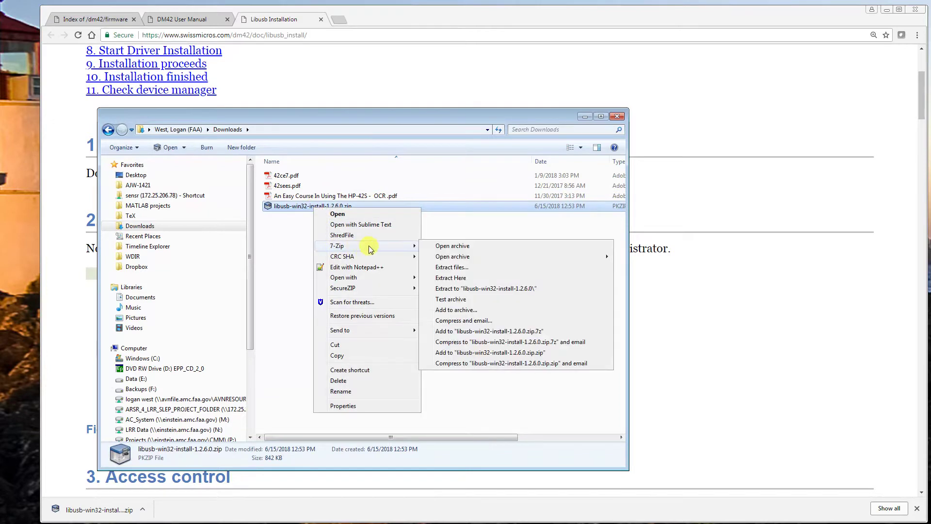
left_click(464, 289)
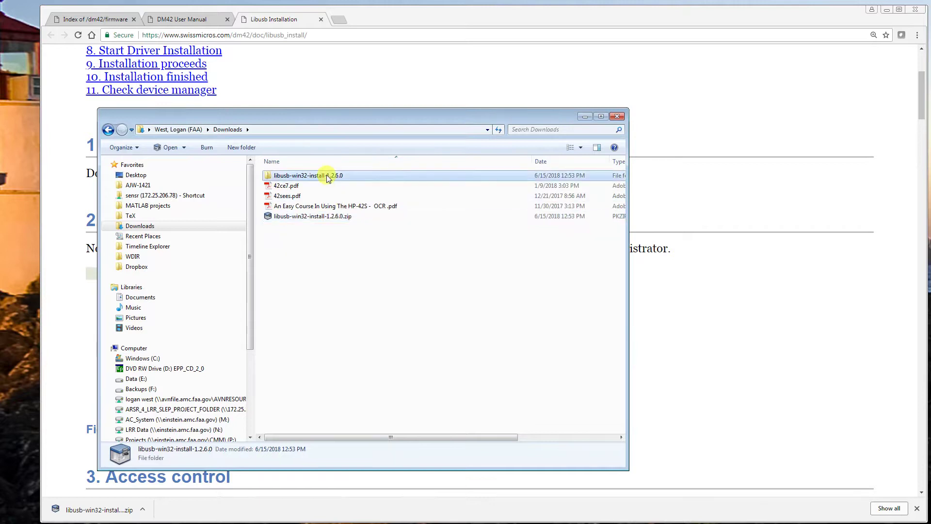
double_click(326, 176)
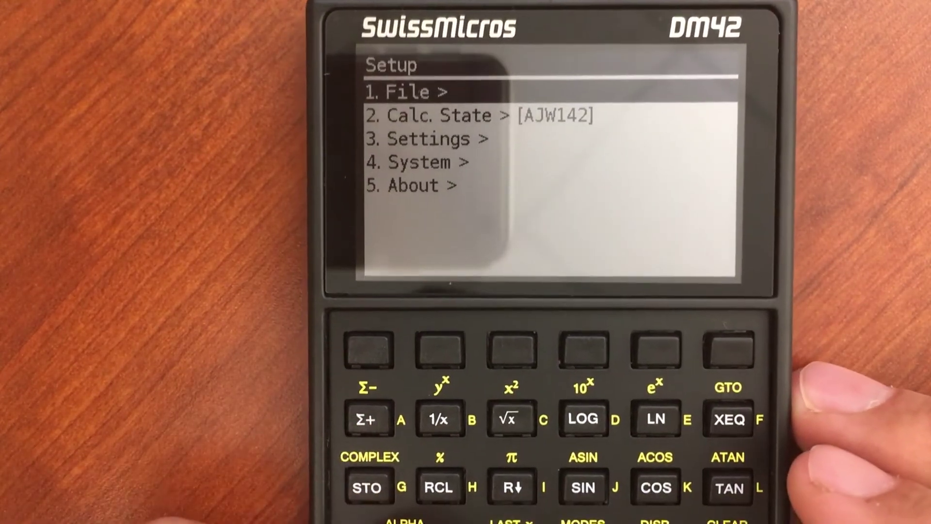
View 5. About to read Firmware v3.0 (Free42 2.0.6), then return to the Setup list
key("Down")
key("Down")
key("Down")
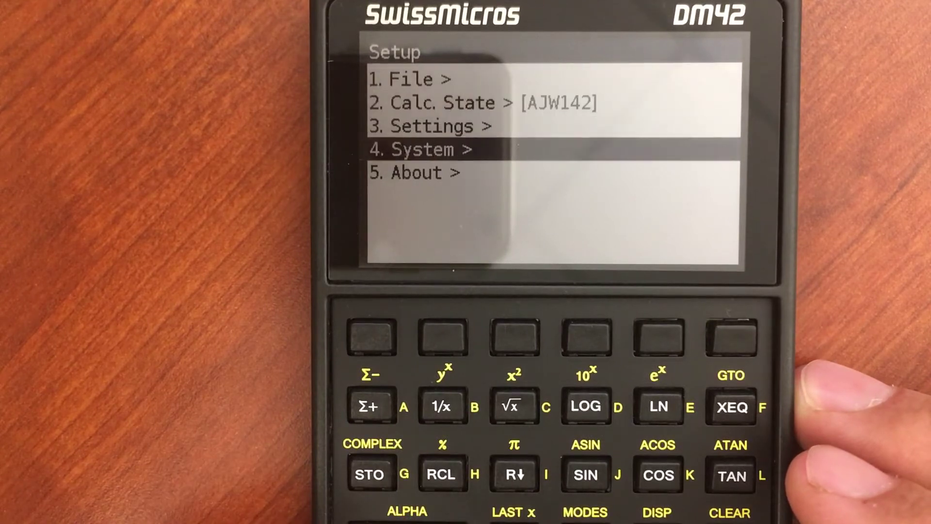
key("Down")
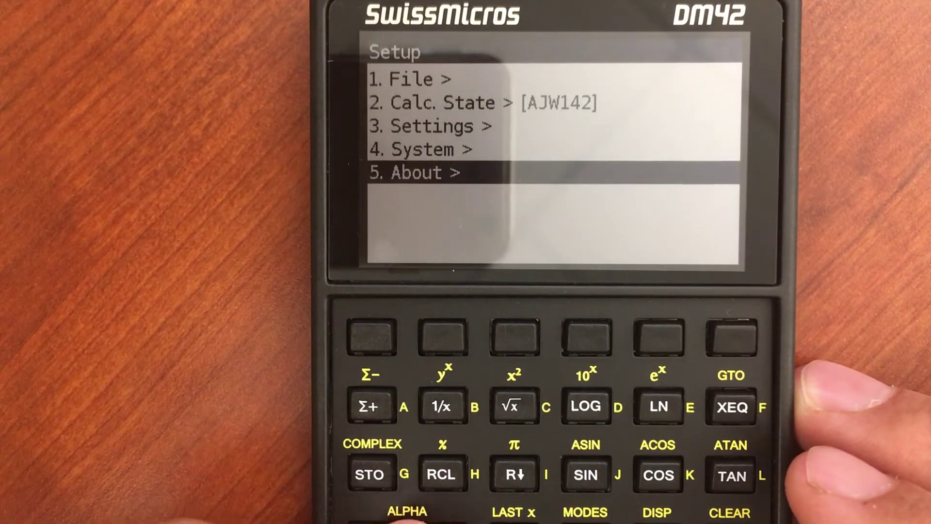
key("Return")
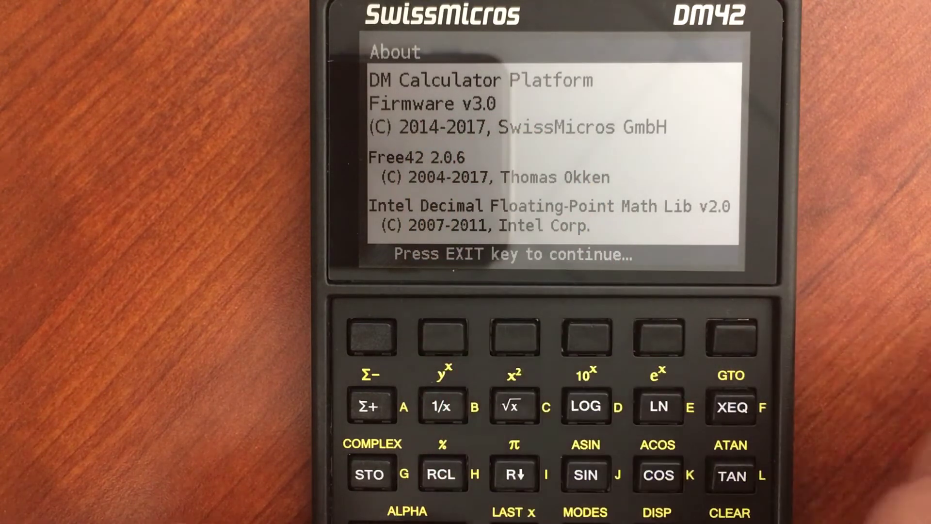
key("Escape")
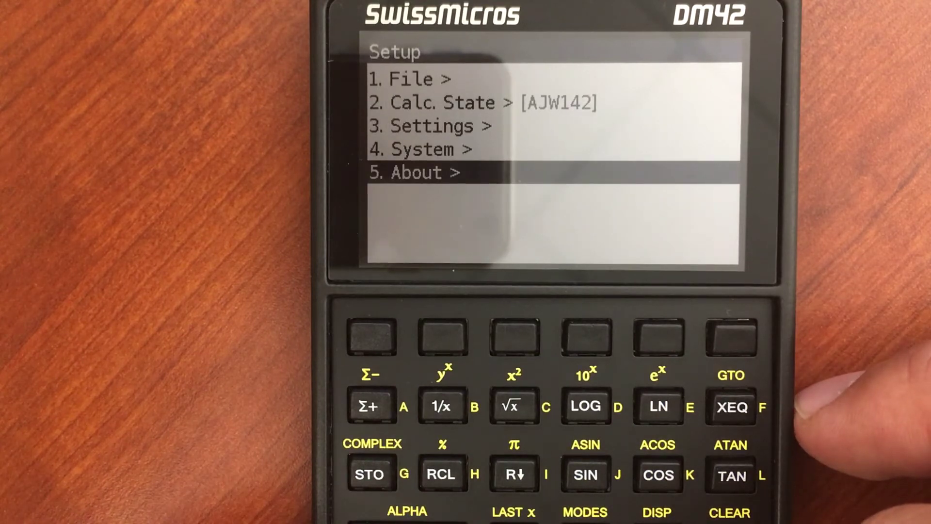
key("Up")
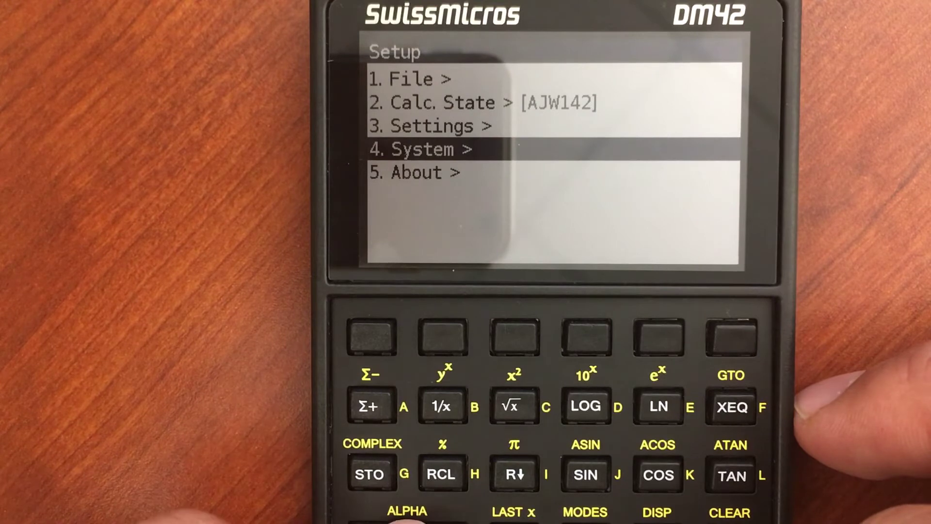
Open 4. System, choose Enter System Menu on the warning, and start 1. Bootloader
key("Return")
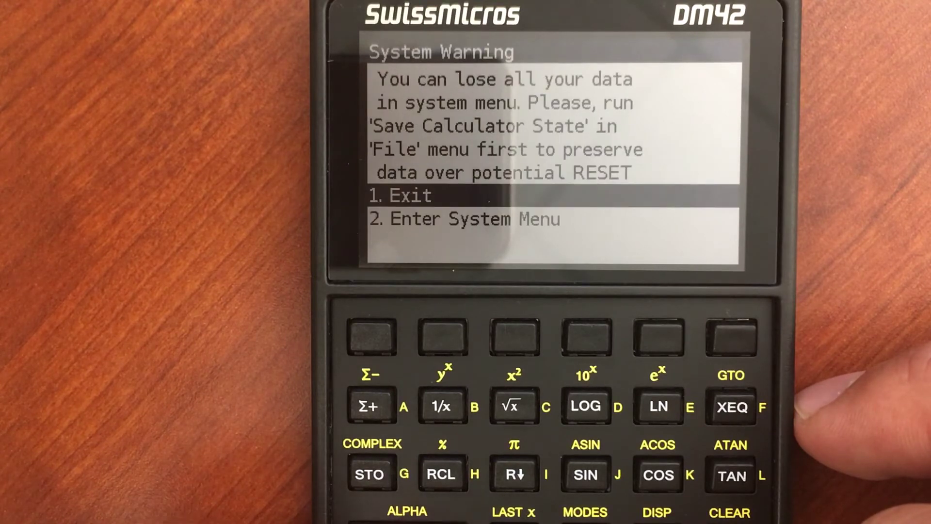
key("Down")
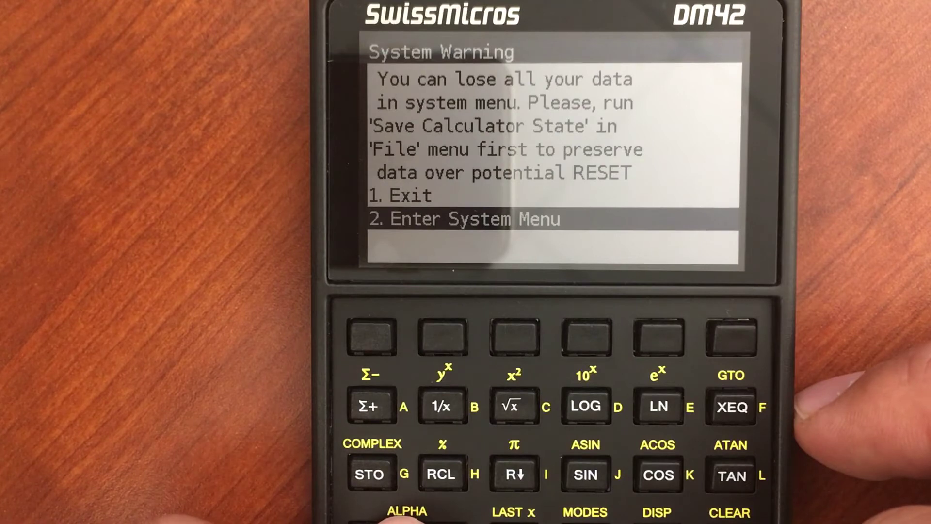
key("Return")
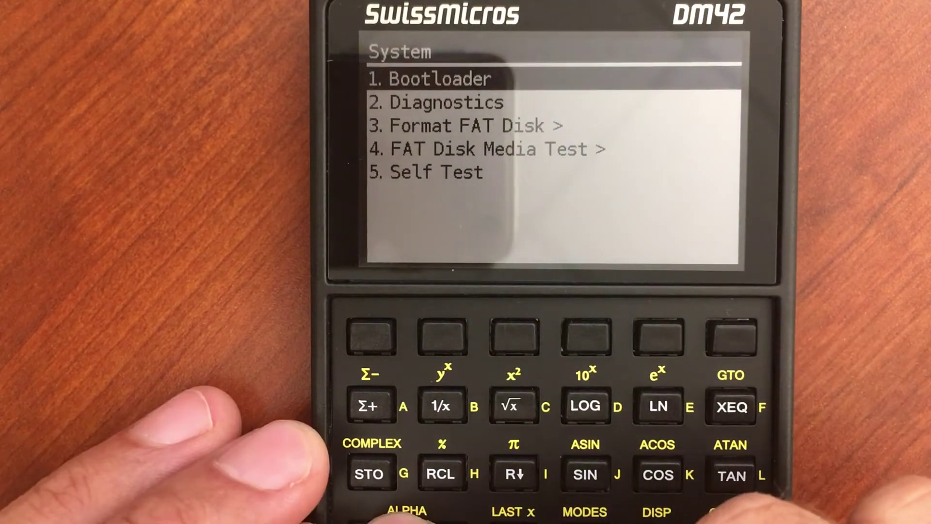
key("Return")
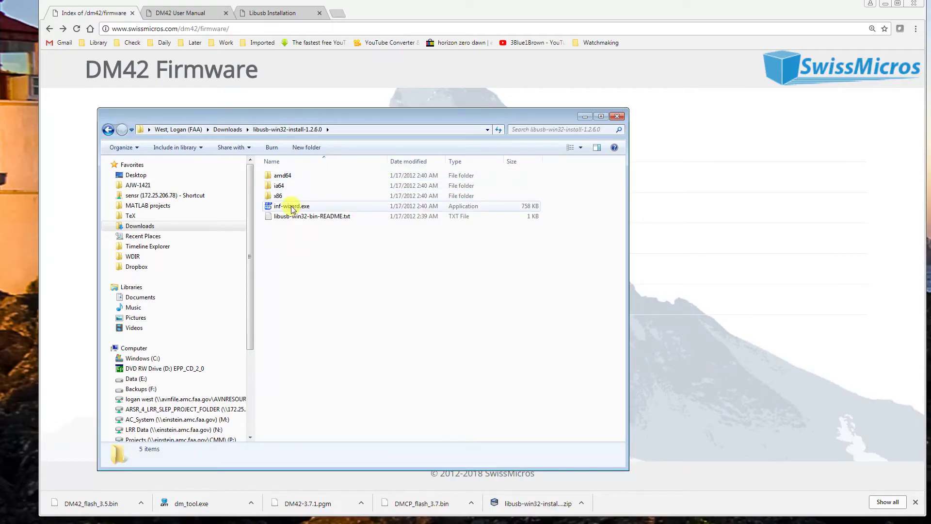
Launch inf-wizard.exe and select the STM32 BOOTLOADER device
left_click(292, 211)
right_click(292, 210)
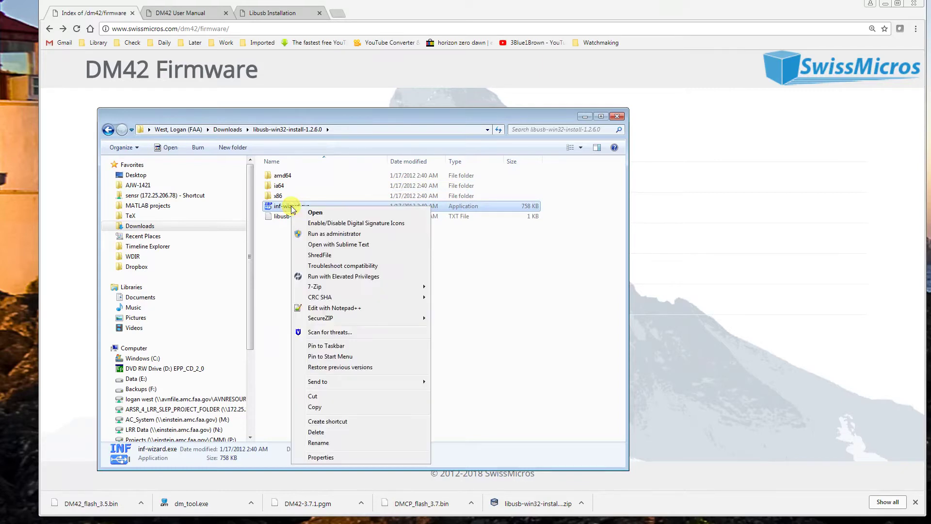
left_click(335, 236)
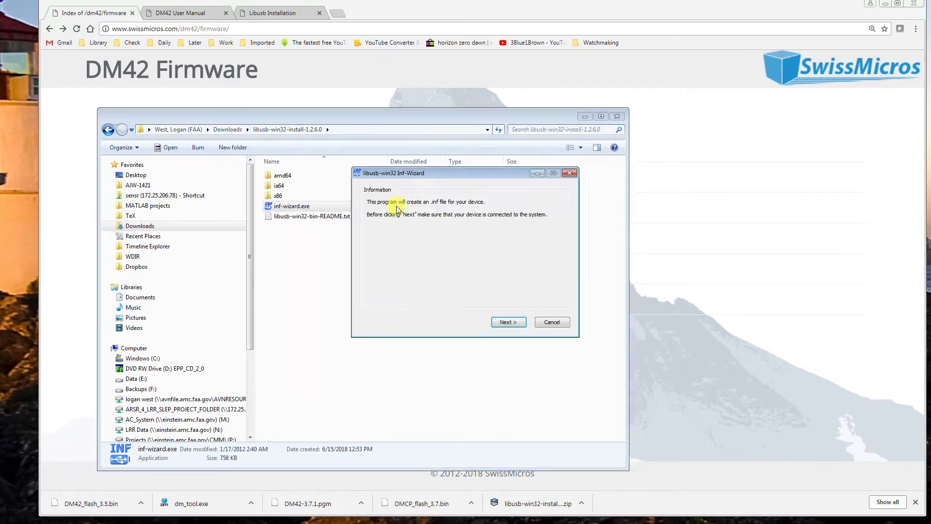
left_click(505, 322)
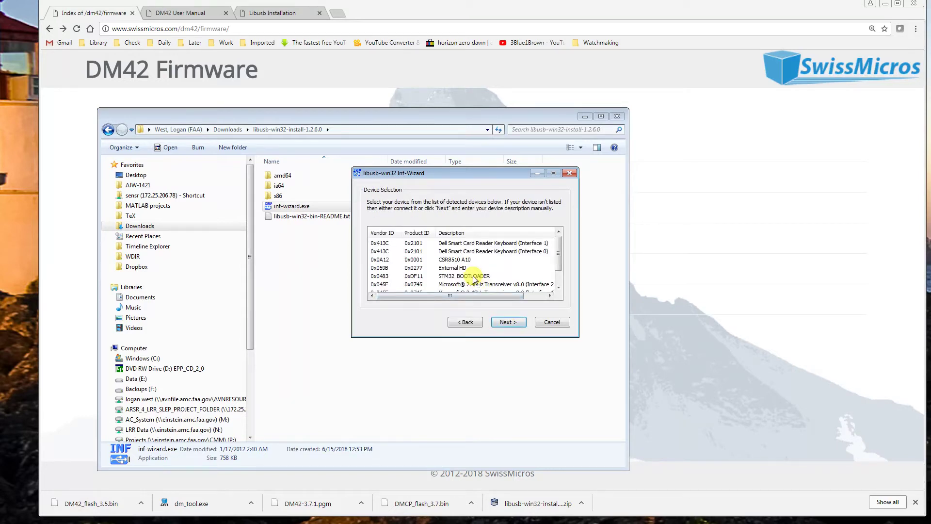
left_click(474, 277)
left_click(508, 322)
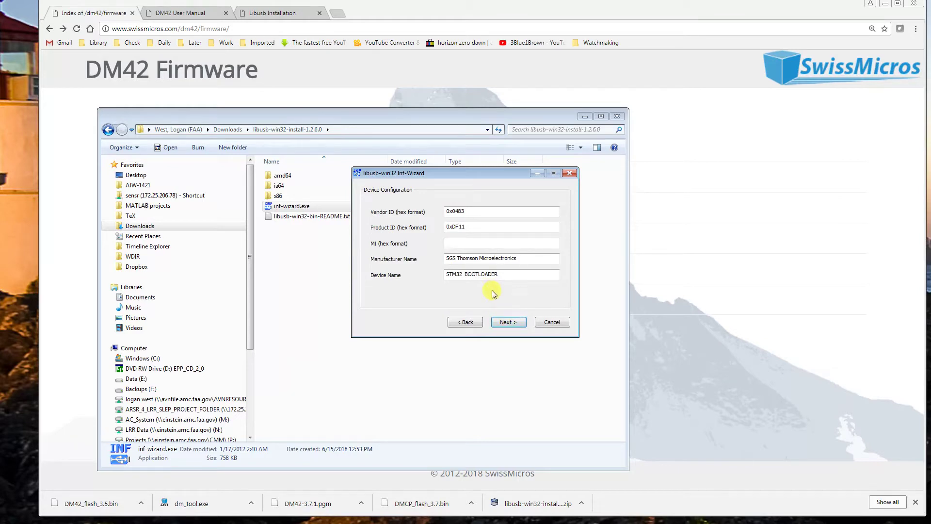
Save the driver .inf in the libusb-win32-install-1.2.6.0 folder and install it
left_click(509, 322)
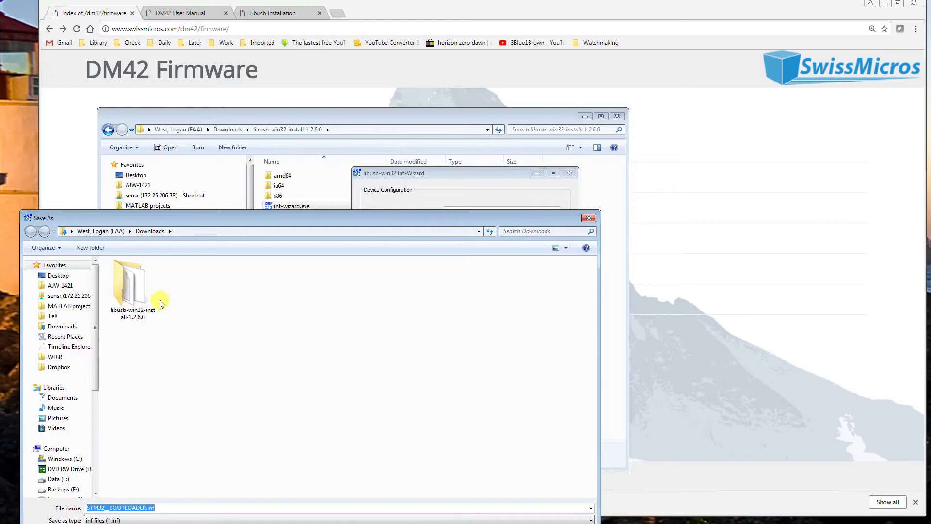
double_click(136, 292)
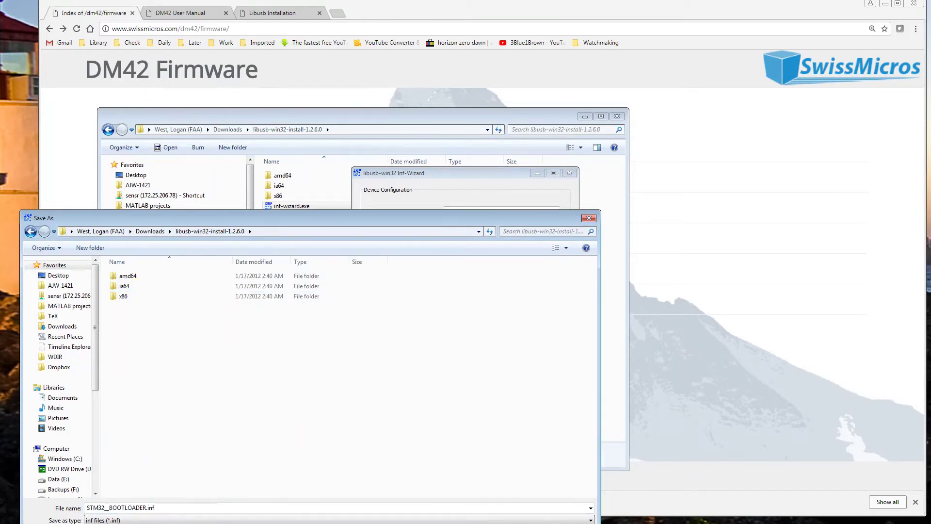
key("Return")
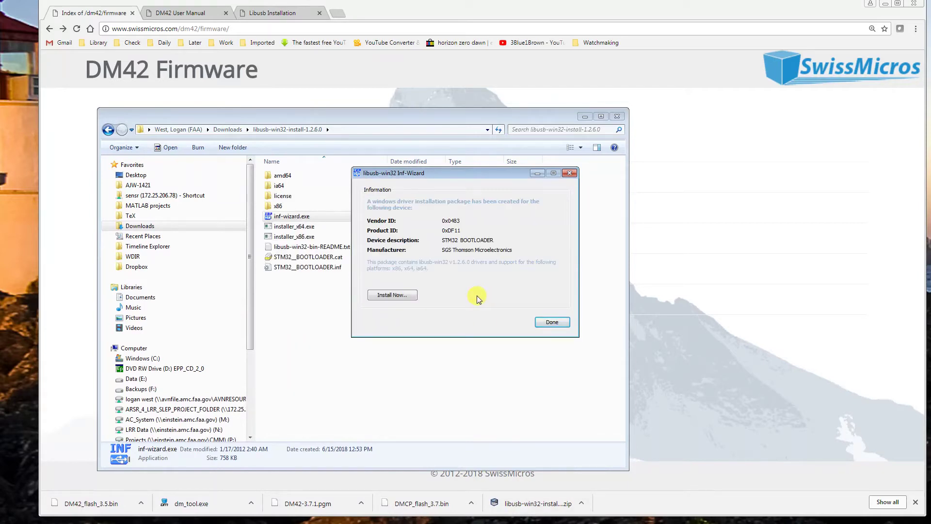
left_click(393, 297)
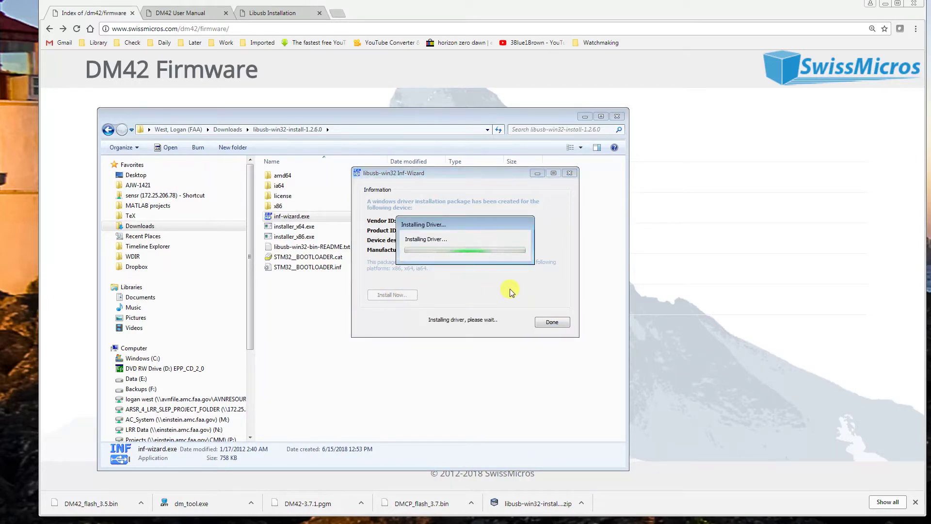
left_click(487, 289)
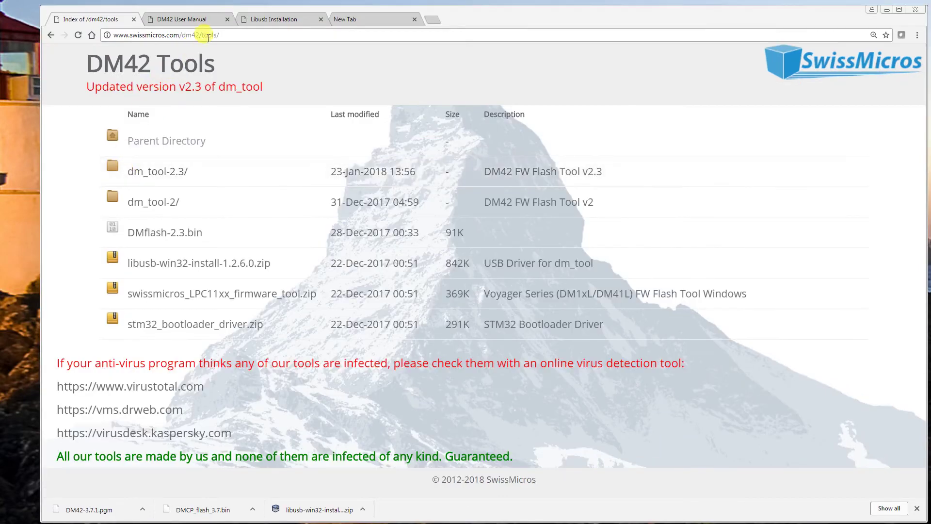
Open the dm_tool-2.3 folder on the SwissMicros DM42 Tools site
left_click(225, 35)
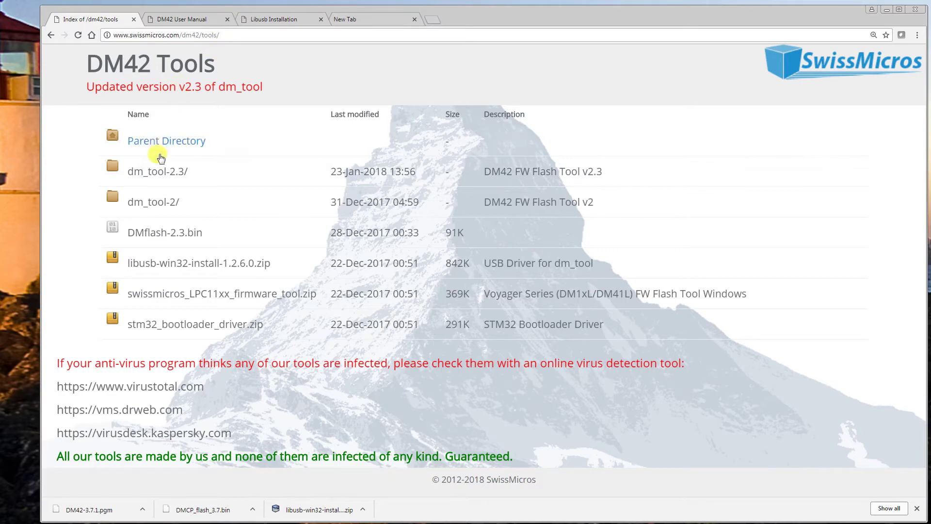
left_click(157, 171)
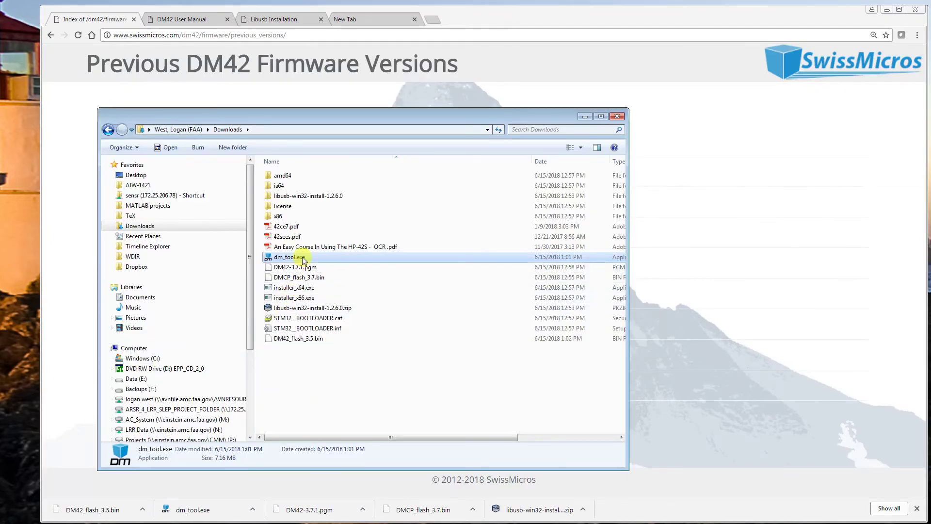
Run dm_tool.exe, load DM42_flash_3.5.bin, and program it onto the calculator
double_click(303, 259)
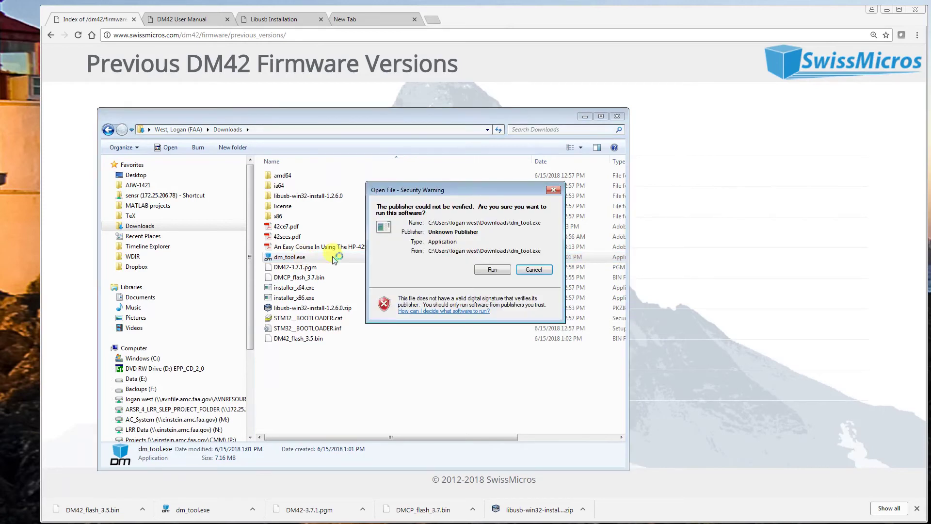
left_click(496, 270)
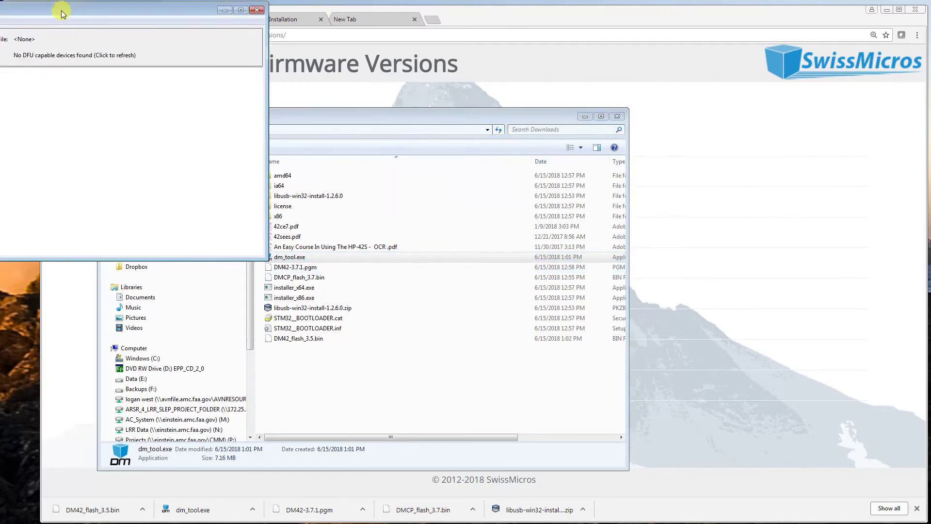
left_click_drag(51, 9, 368, 117)
left_click(279, 146)
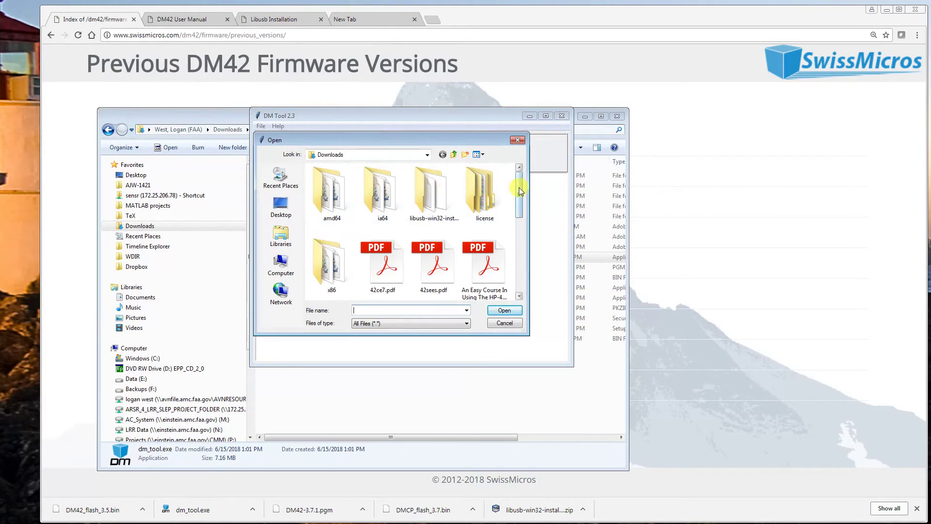
left_click_drag(519, 187, 517, 229)
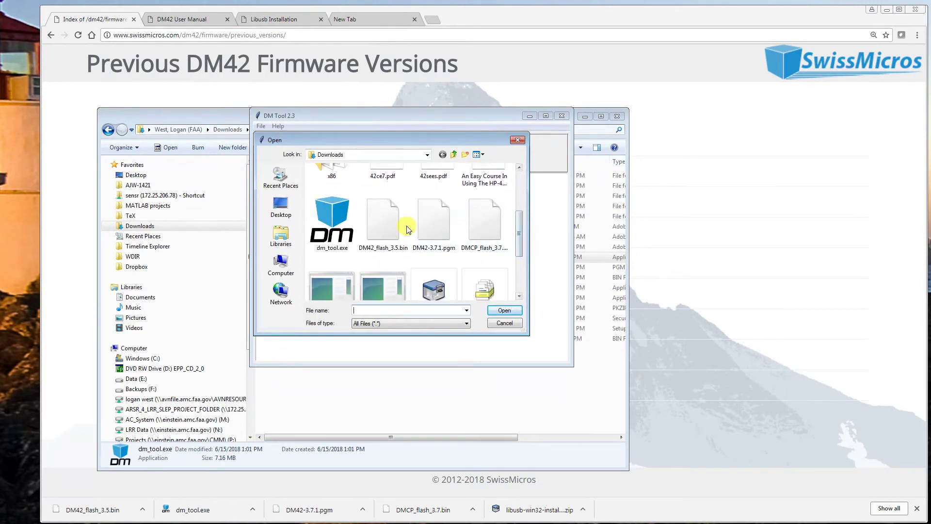
left_click(377, 226)
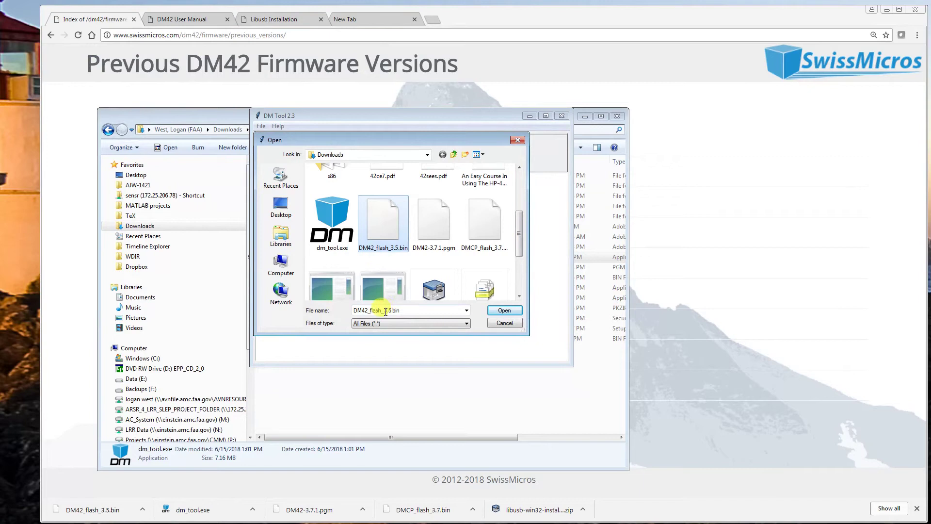
left_click(502, 310)
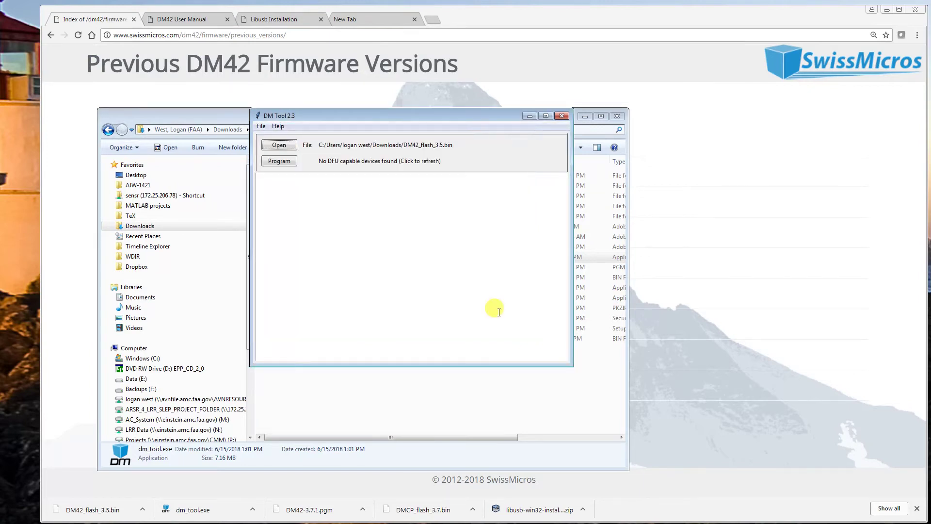
left_click(280, 165)
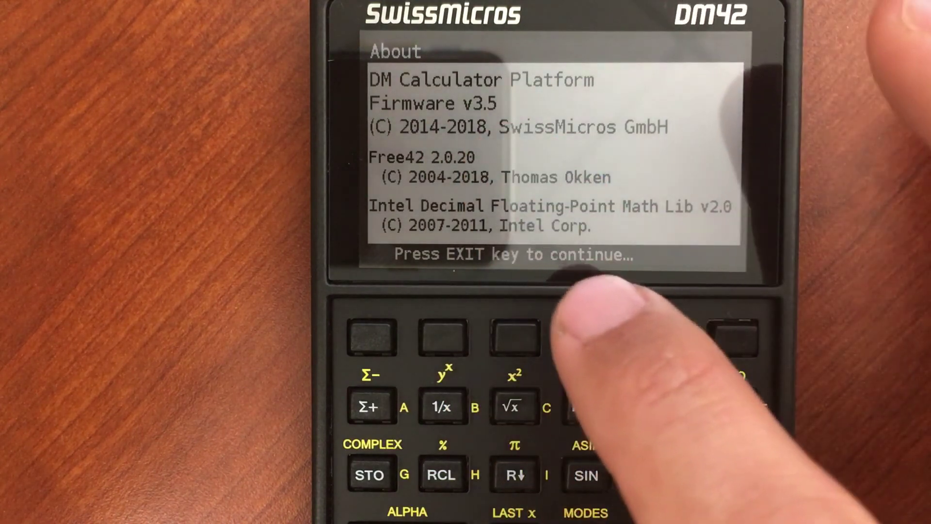
Reopen Setup with Shift+0, view 5. About showing Firmware v3.5, then return to Setup
key("Escape")
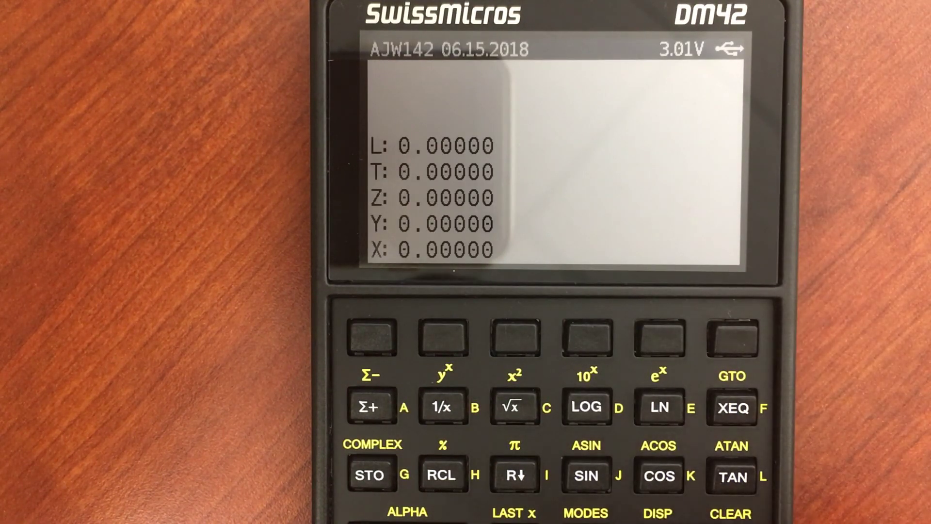
key("shift")
key("0")
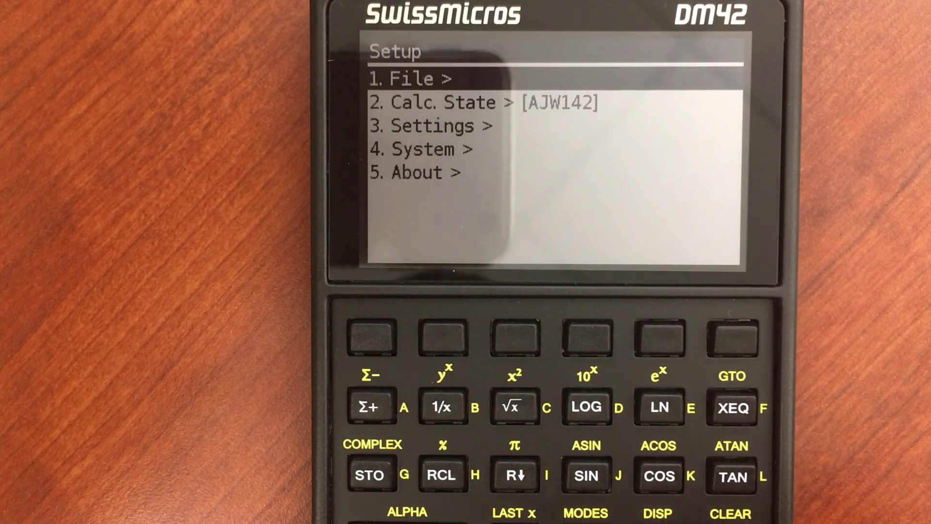
key("Down")
key("Down")
key("Down")
key("Down")
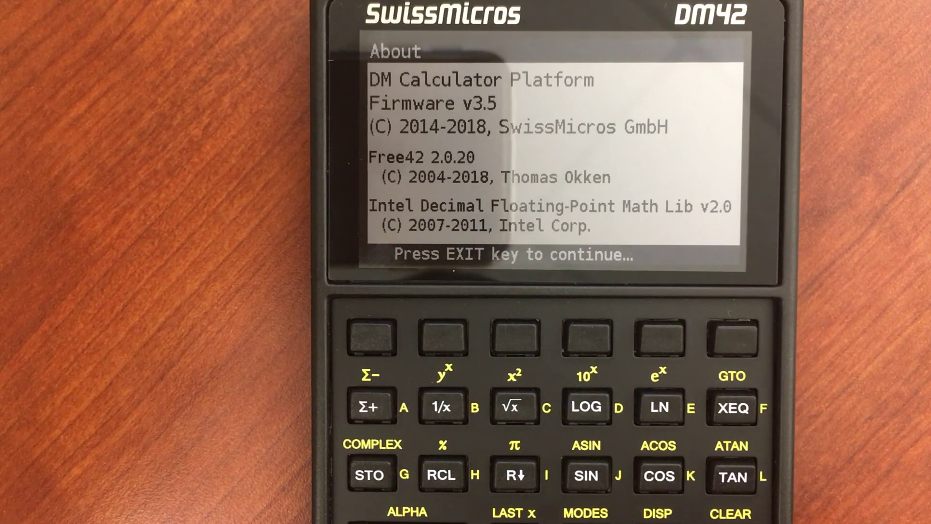
key("Escape")
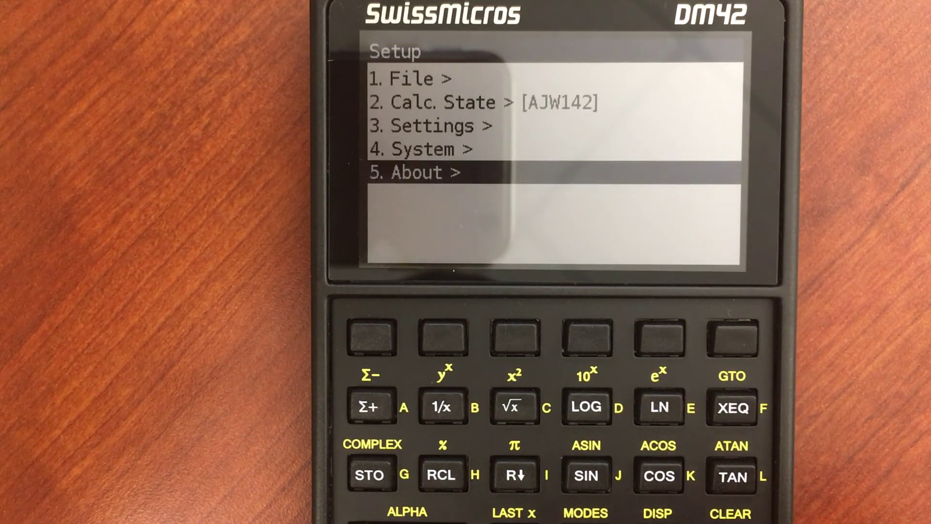
key("Up")
key("Up")
key("Up")
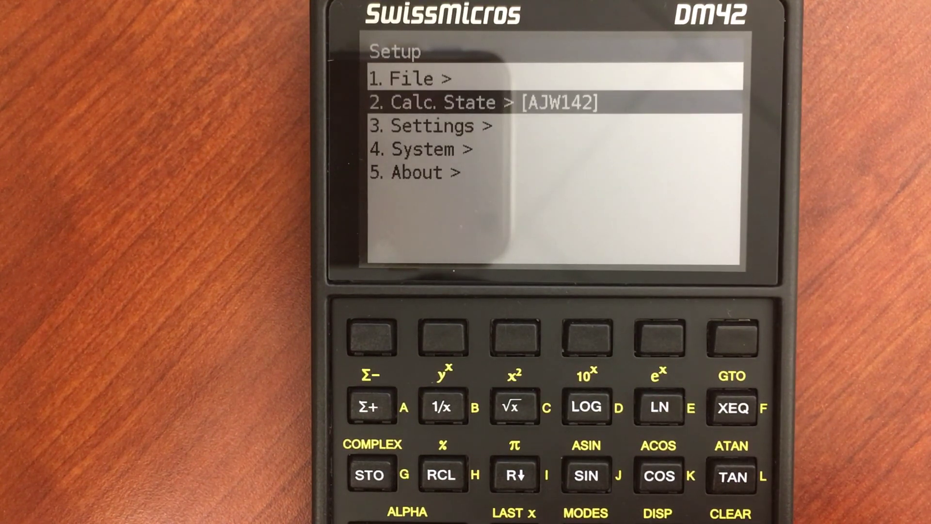